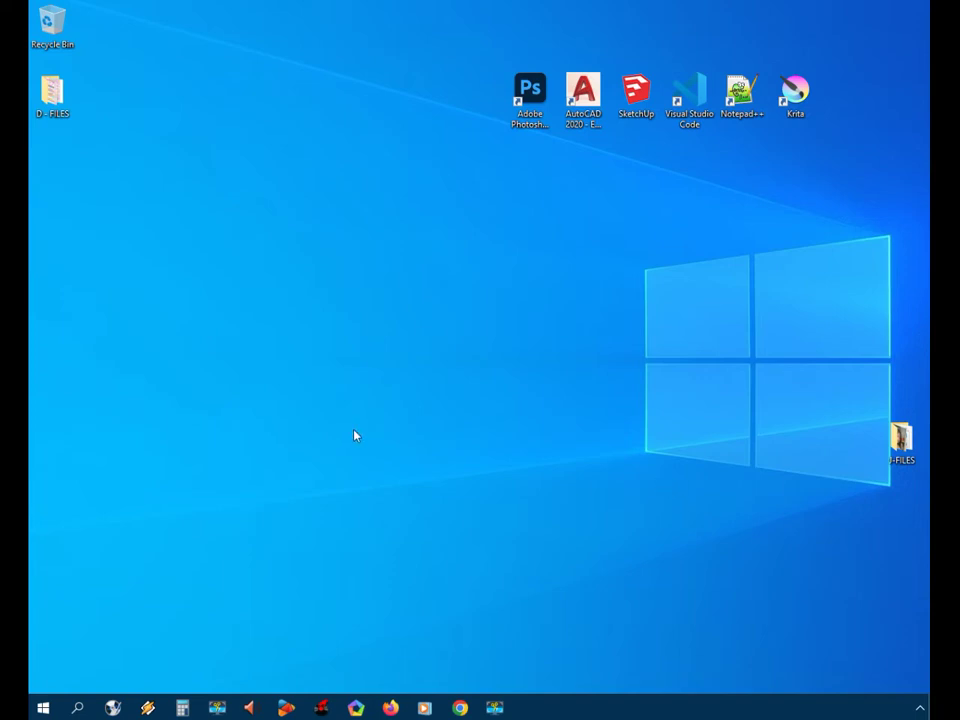
# Try launching acad from the Run dialog, then dismiss the cannot-find error and close Run
pyautogui.rightClick(43, 708)
pyautogui.click(71, 636)
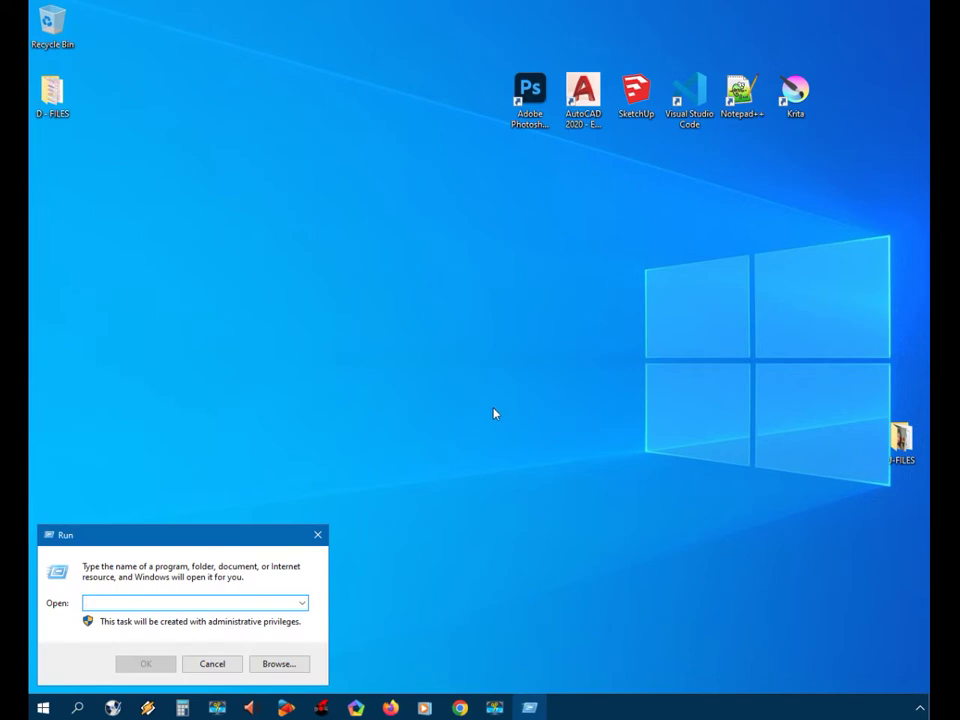
pyautogui.write('acad')
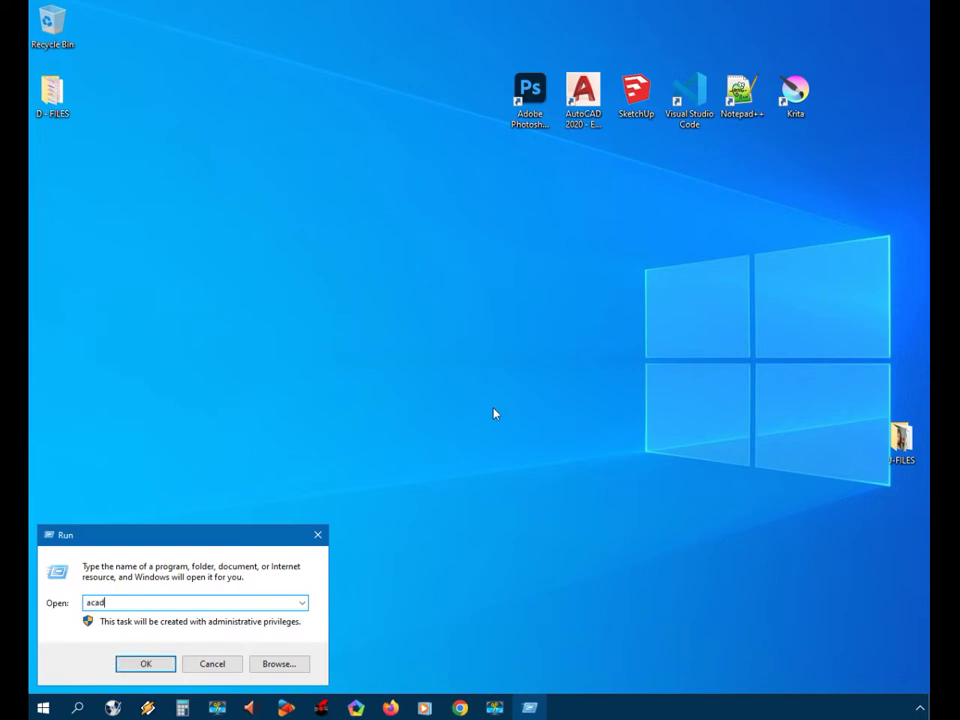
pyautogui.press('Return')
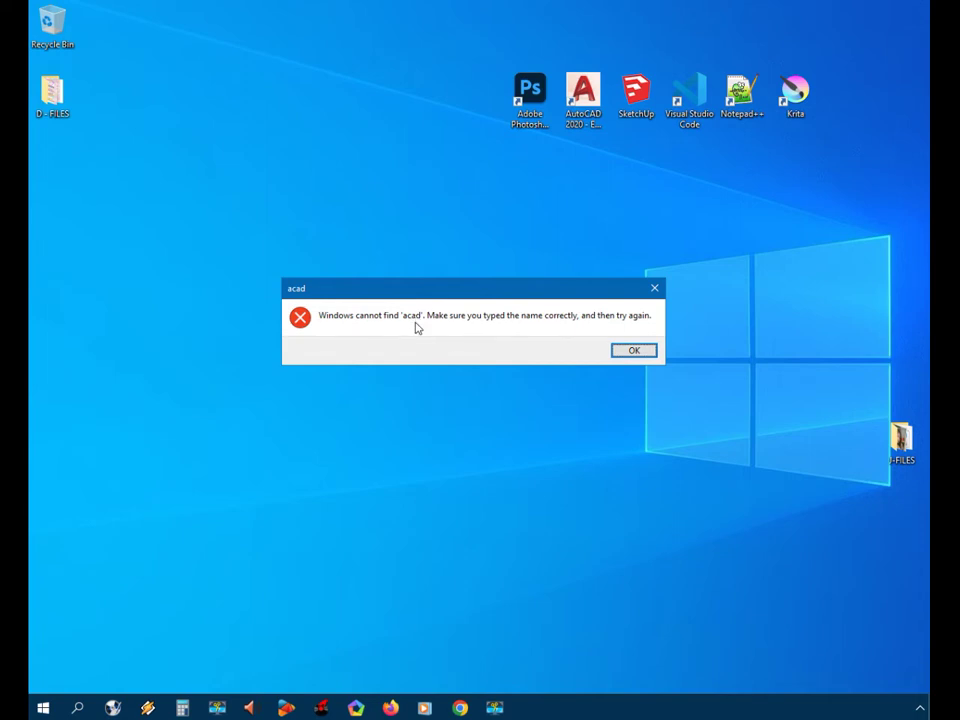
pyautogui.click(636, 350)
pyautogui.click(318, 535)
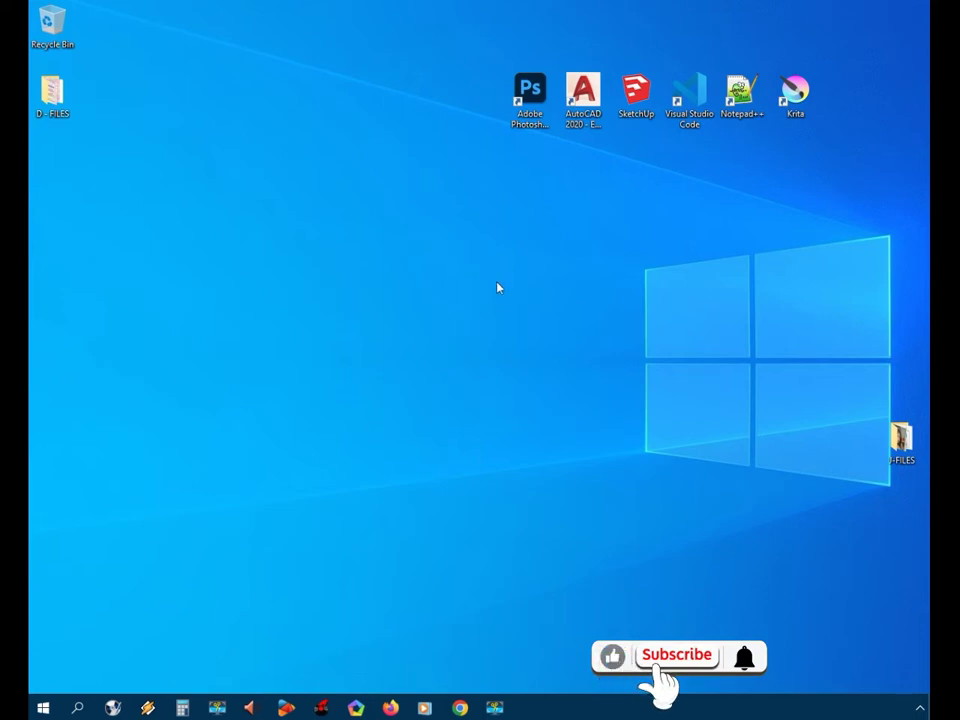
# Start a new desktop shortcut via the desktop's New > Shortcut menu
pyautogui.rightClick(361, 251)
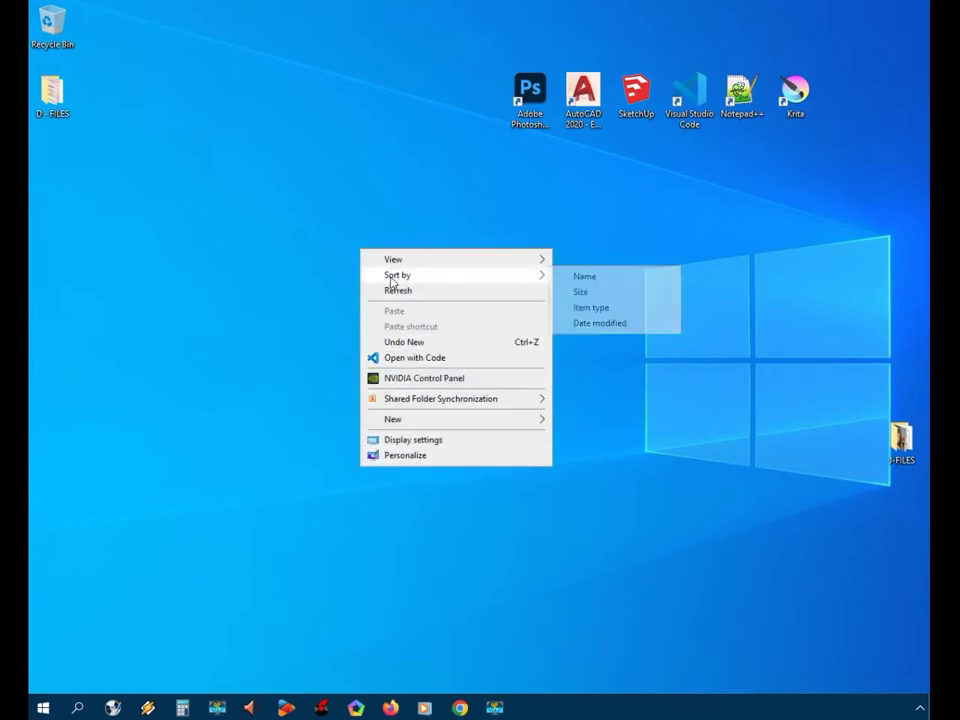
pyautogui.moveTo(396, 259)
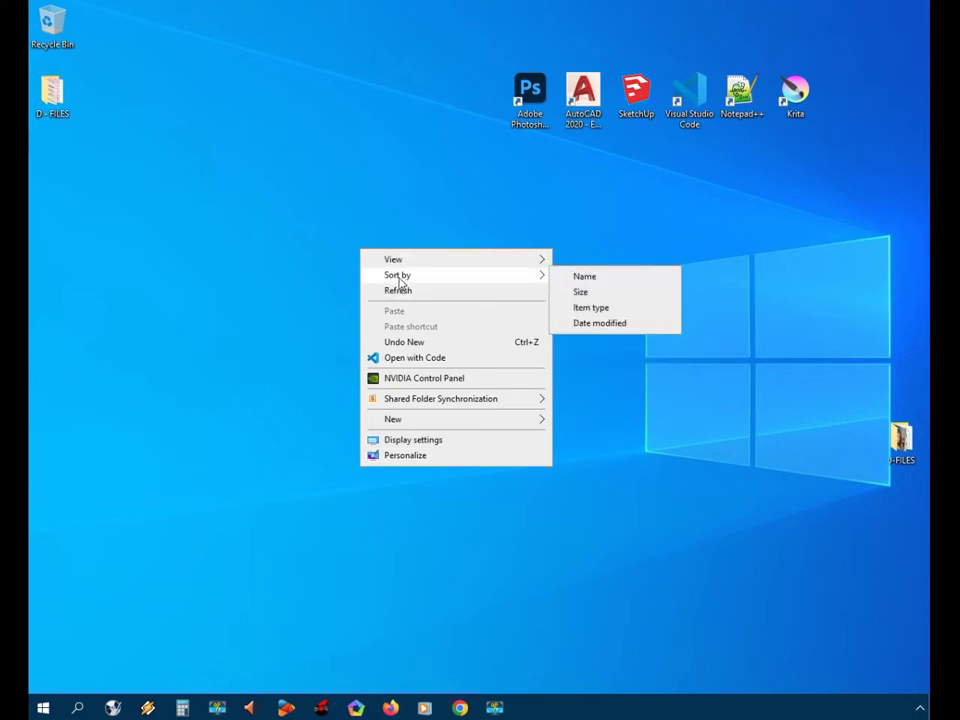
pyautogui.moveTo(416, 420)
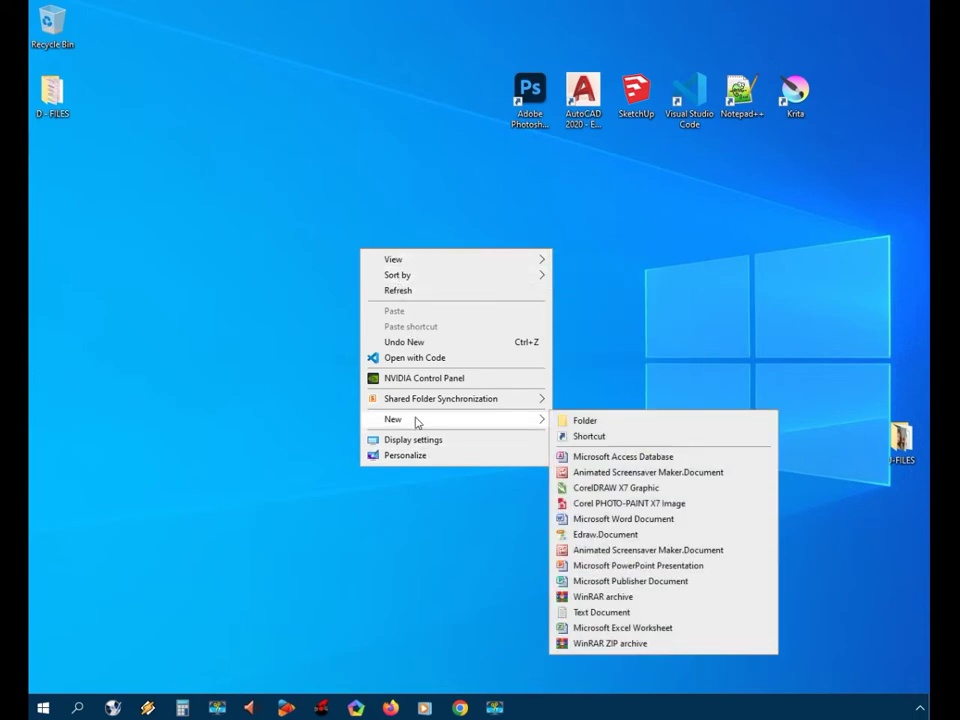
pyautogui.click(581, 437)
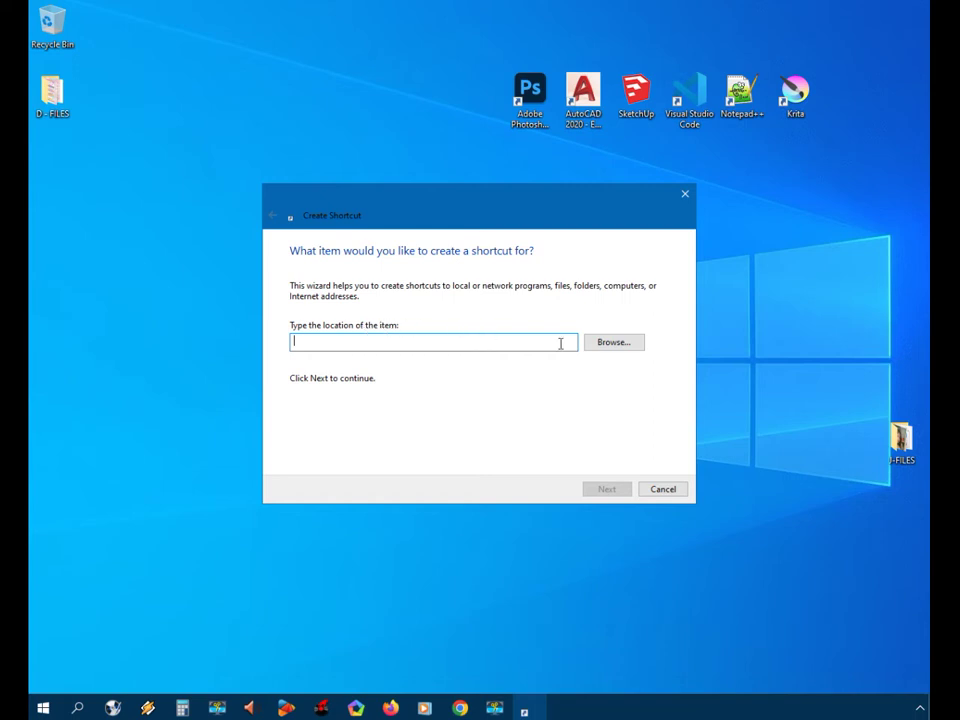
# Browse through This PC > Local Disk (C:) > Program Files > Autodesk > AutoCAD 2020
pyautogui.click(614, 343)
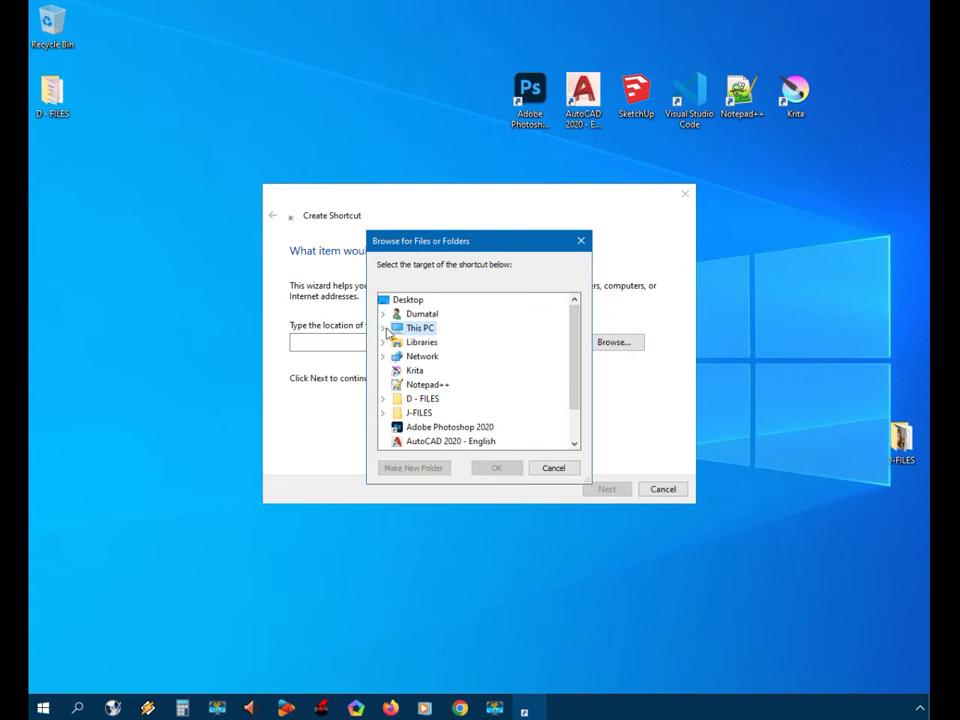
pyautogui.click(384, 331)
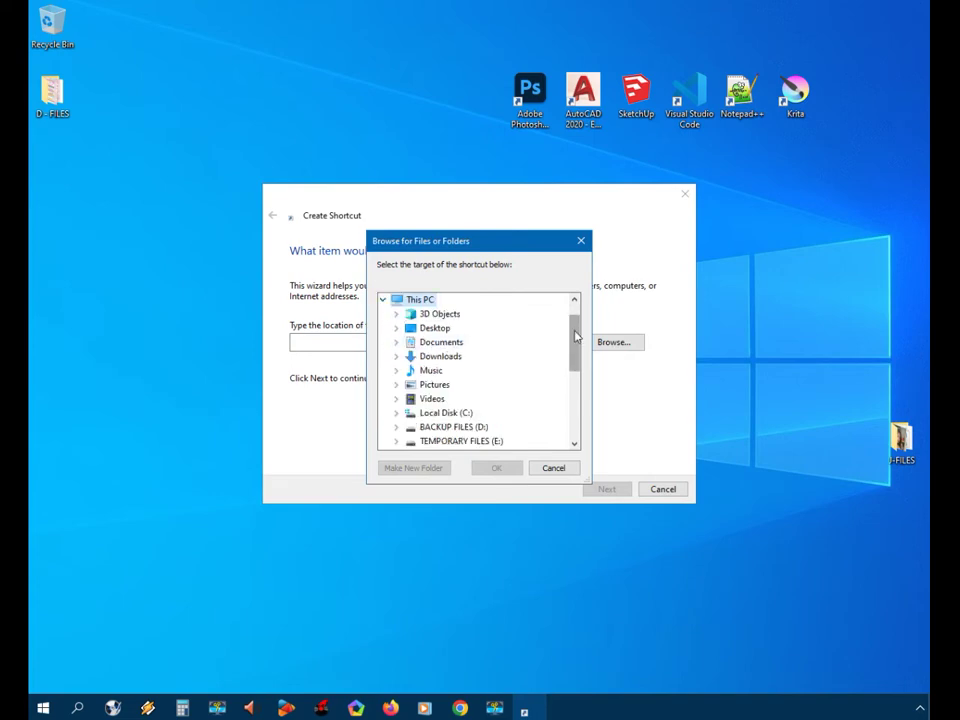
pyautogui.moveTo(576, 337); pyautogui.dragTo(576, 343)
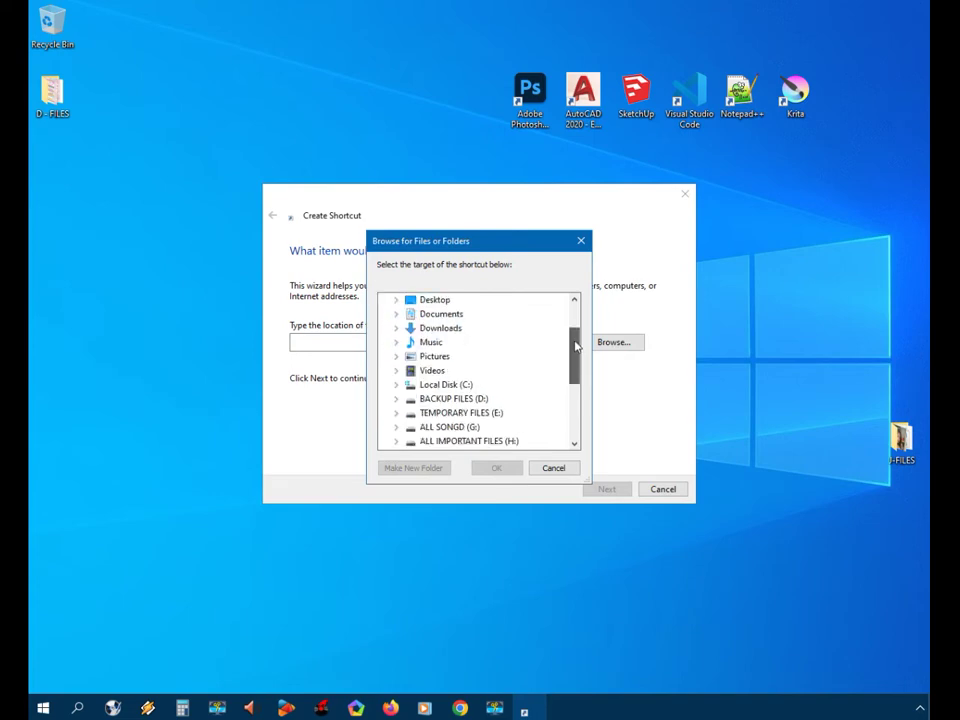
pyautogui.click(401, 387)
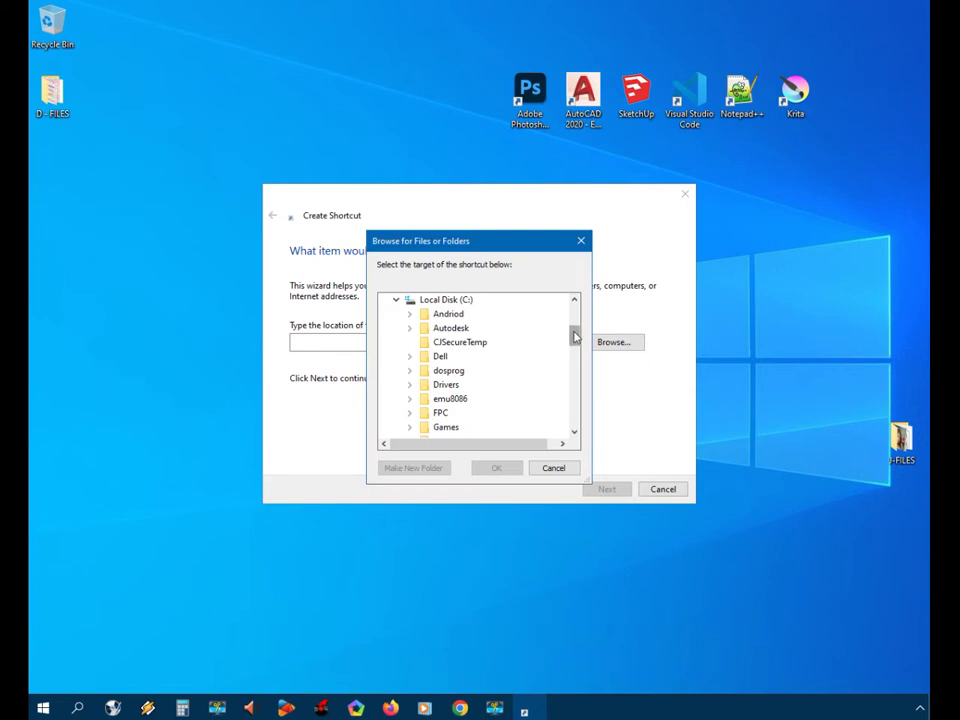
pyautogui.moveTo(574, 336); pyautogui.dragTo(578, 352)
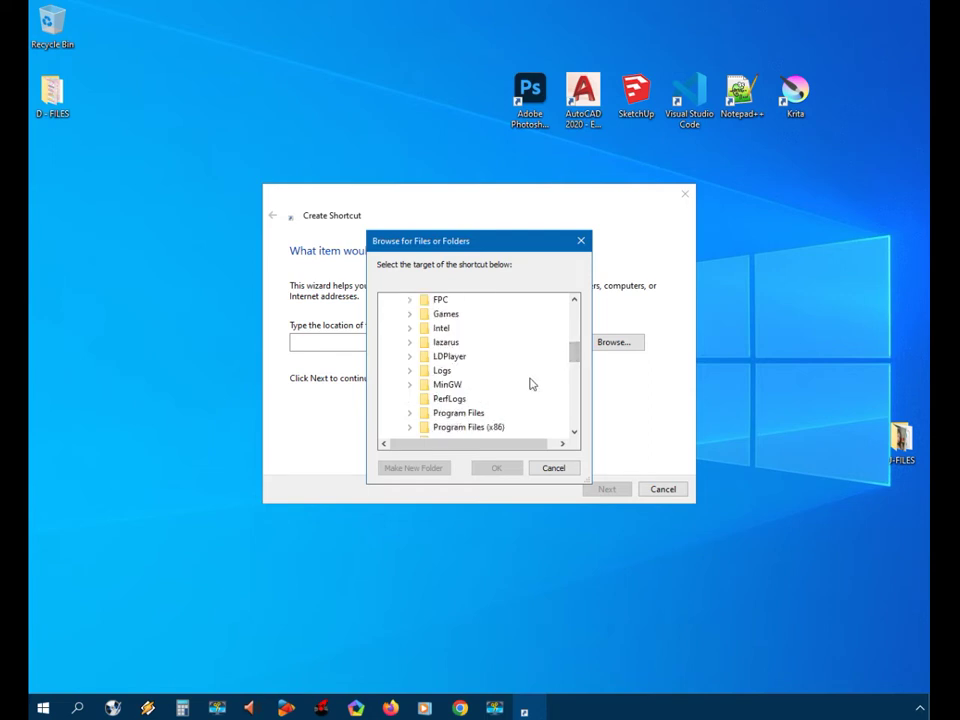
pyautogui.doubleClick(440, 414)
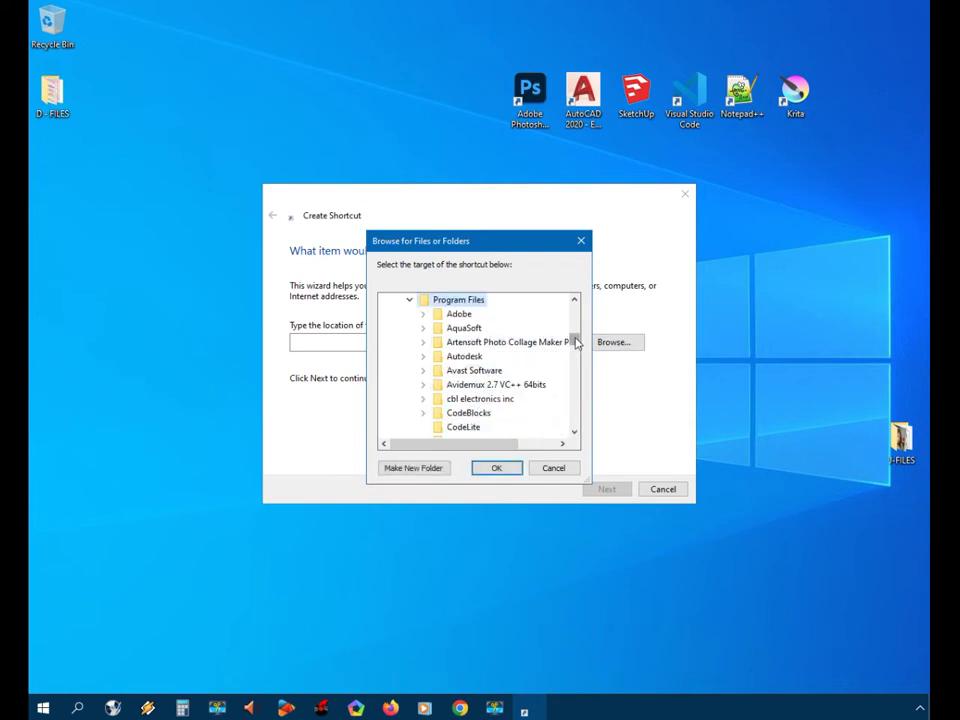
pyautogui.moveTo(576, 342); pyautogui.dragTo(581, 347)
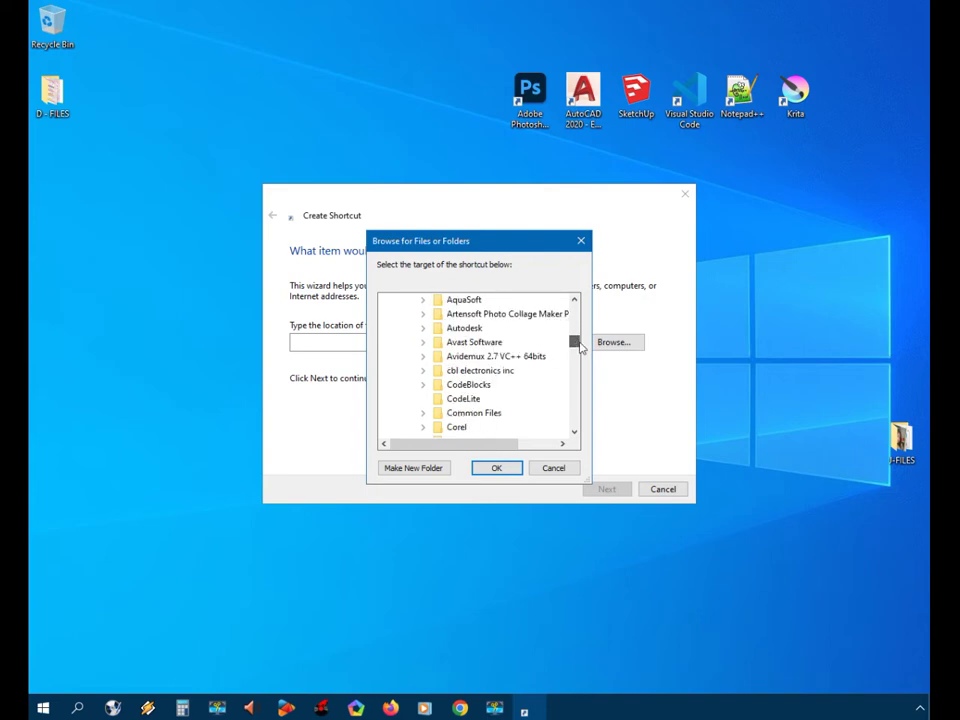
pyautogui.click(423, 329)
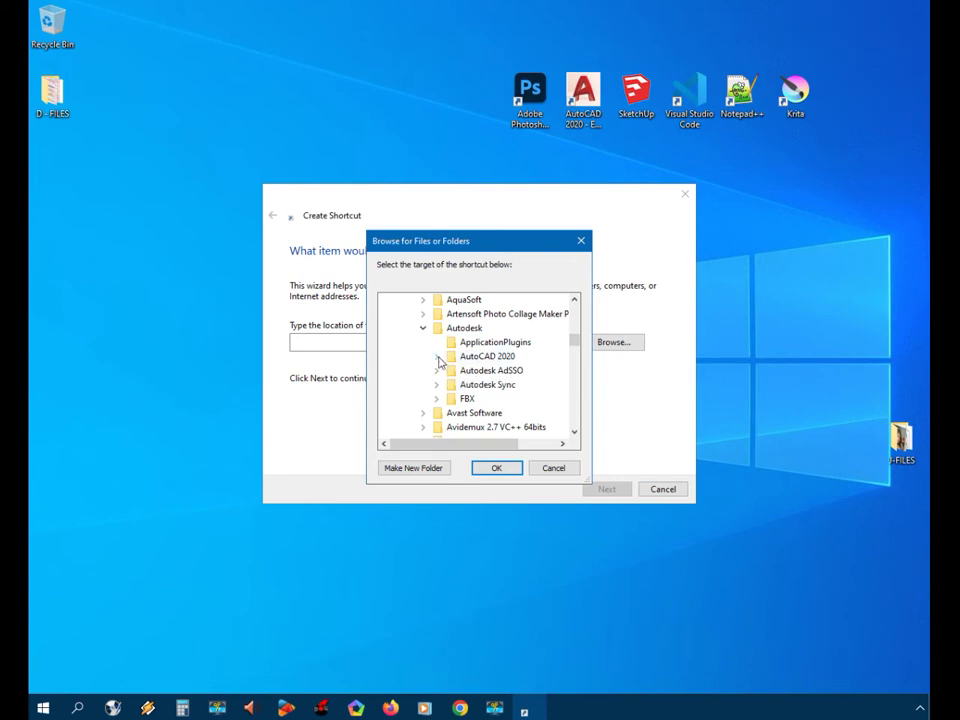
pyautogui.click(439, 359)
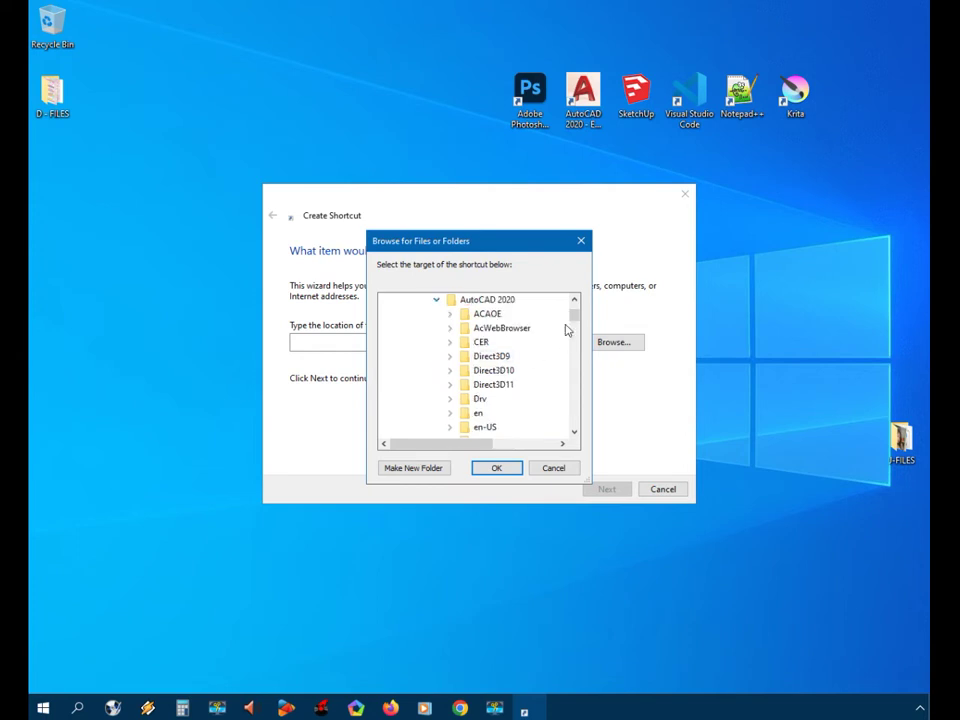
# Pick acad.exe in the AutoCAD 2020 folder as the shortcut target
pyautogui.moveTo(572, 316)
pyautogui.mouseDown()
pyautogui.moveTo(570, 414)
pyautogui.moveTo(559, 357)
pyautogui.moveTo(576, 354)
pyautogui.moveTo(574, 317)
pyautogui.mouseUp()
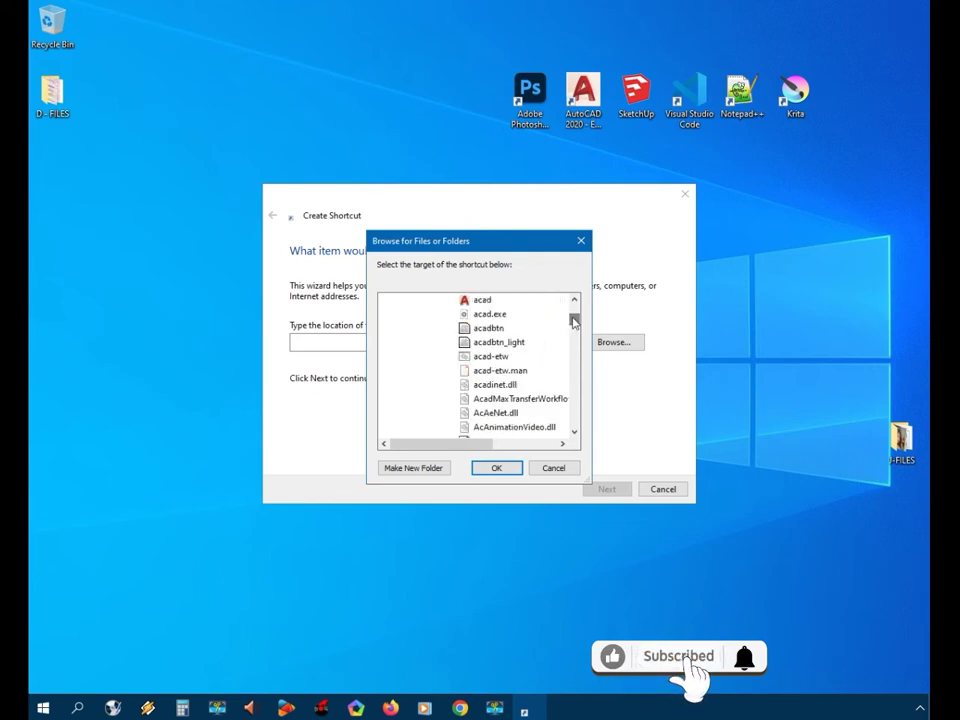
pyautogui.moveTo(481, 305)
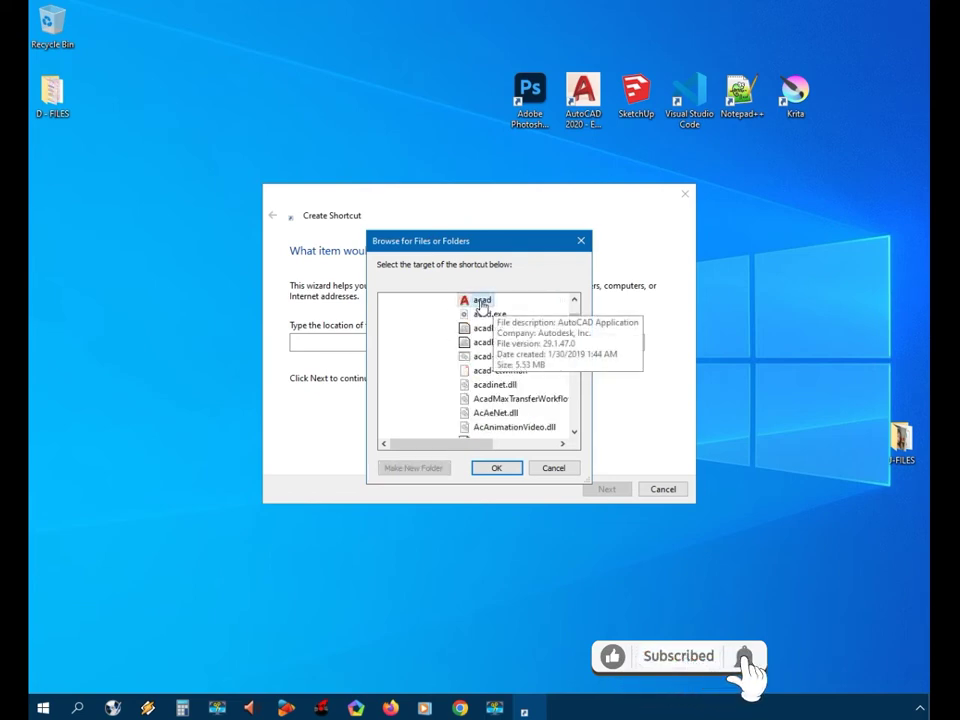
pyautogui.click(481, 302)
pyautogui.click(496, 468)
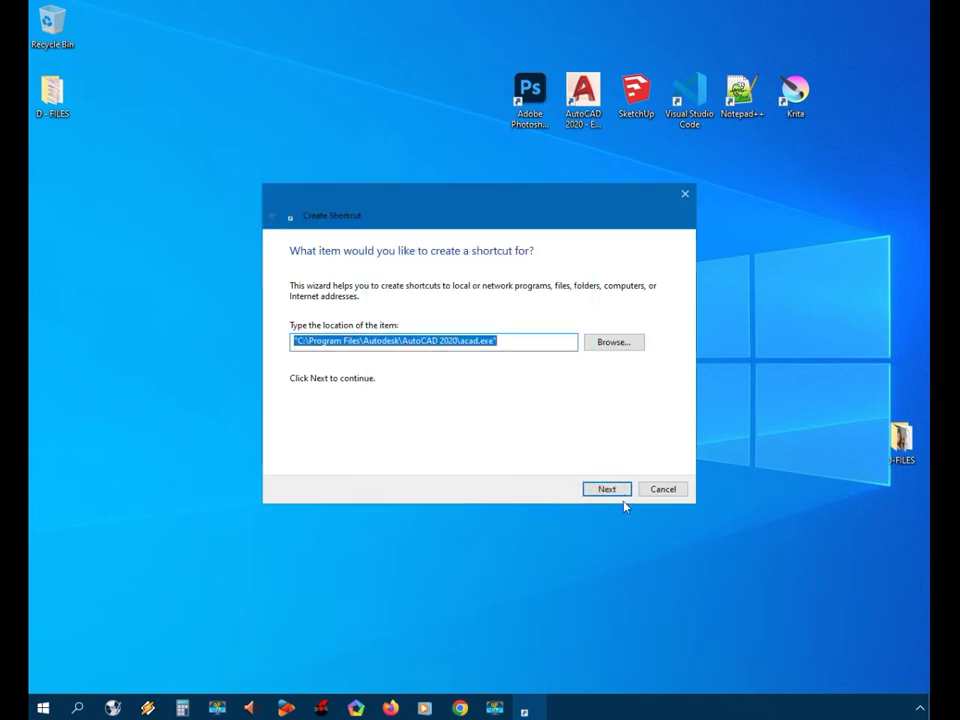
# Keep the default name acad and finish creating the desktop shortcut
pyautogui.click(615, 490)
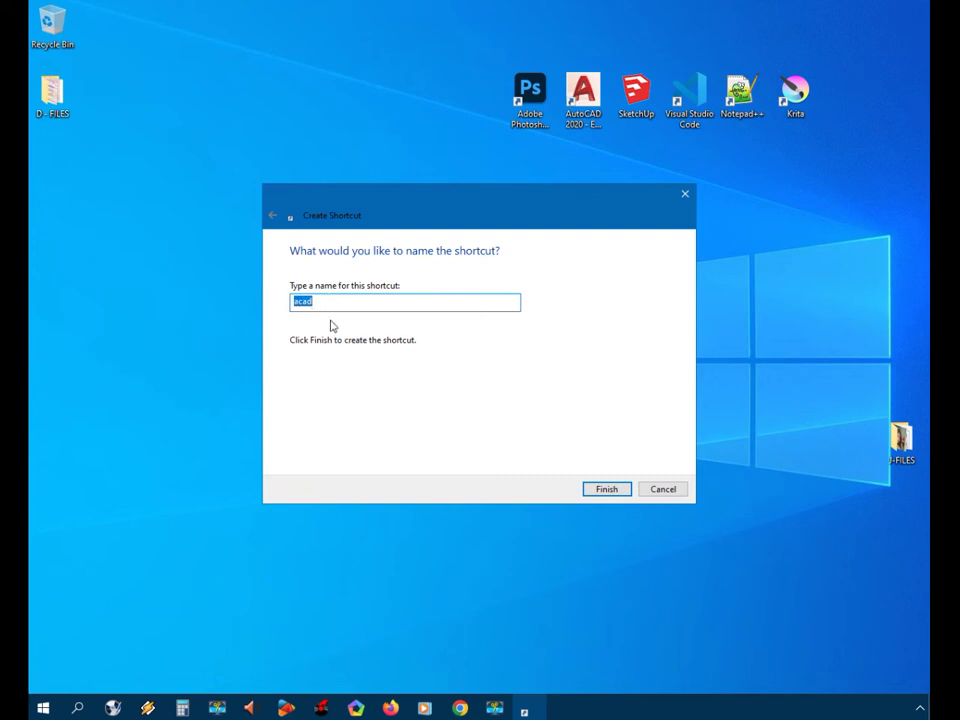
pyautogui.click(606, 489)
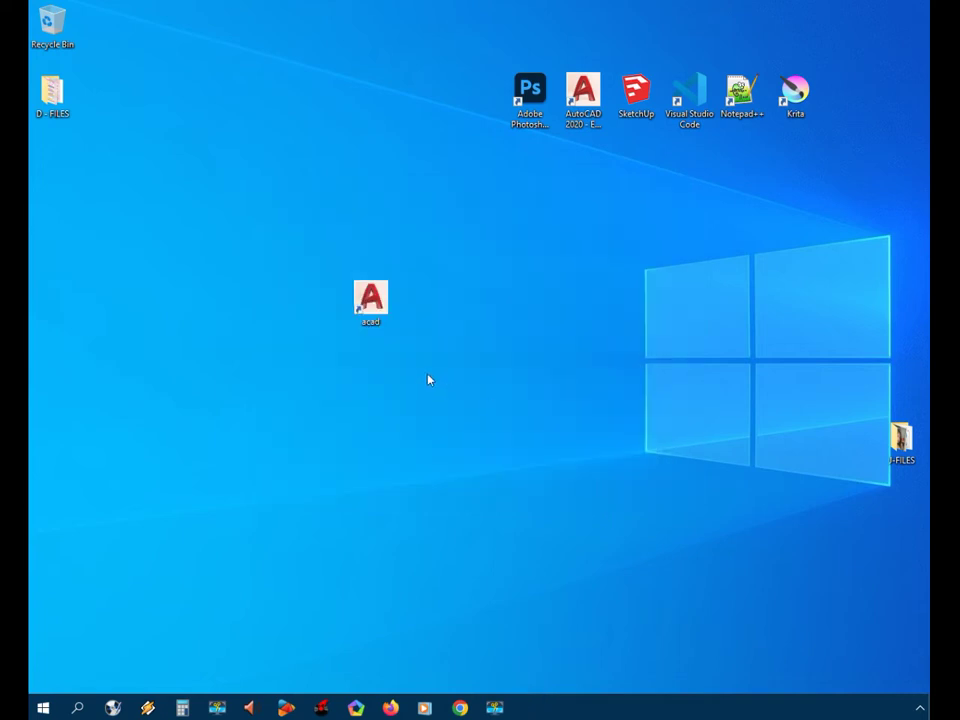
# Nudge the acad shortcut right, then open c:\windows from the Run dialog
pyautogui.moveTo(392, 294); pyautogui.dragTo(414, 298)
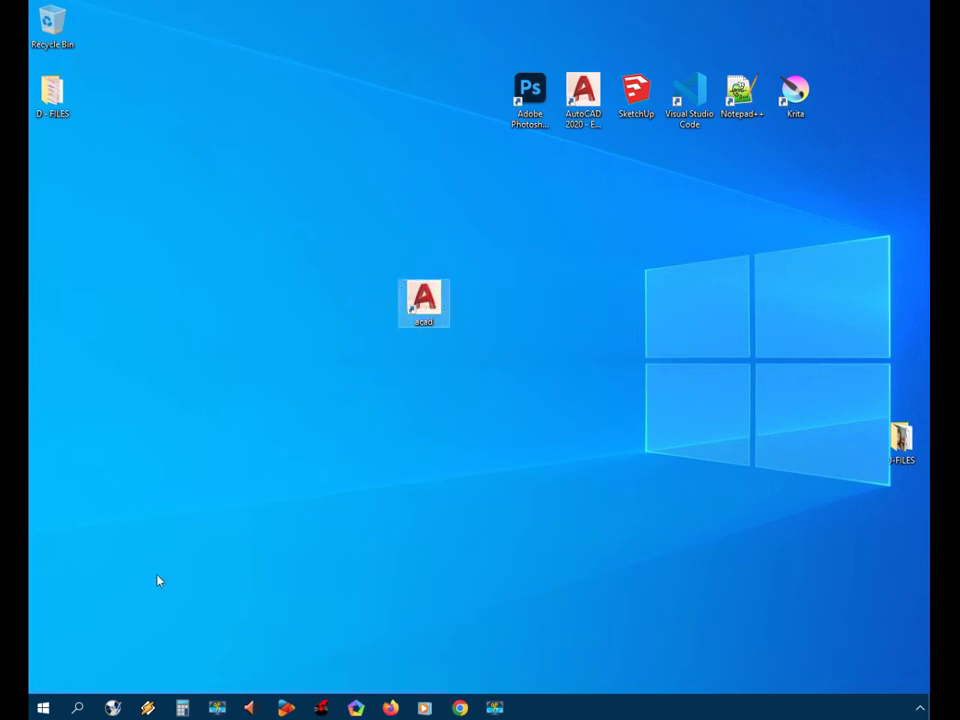
pyautogui.rightClick(43, 708)
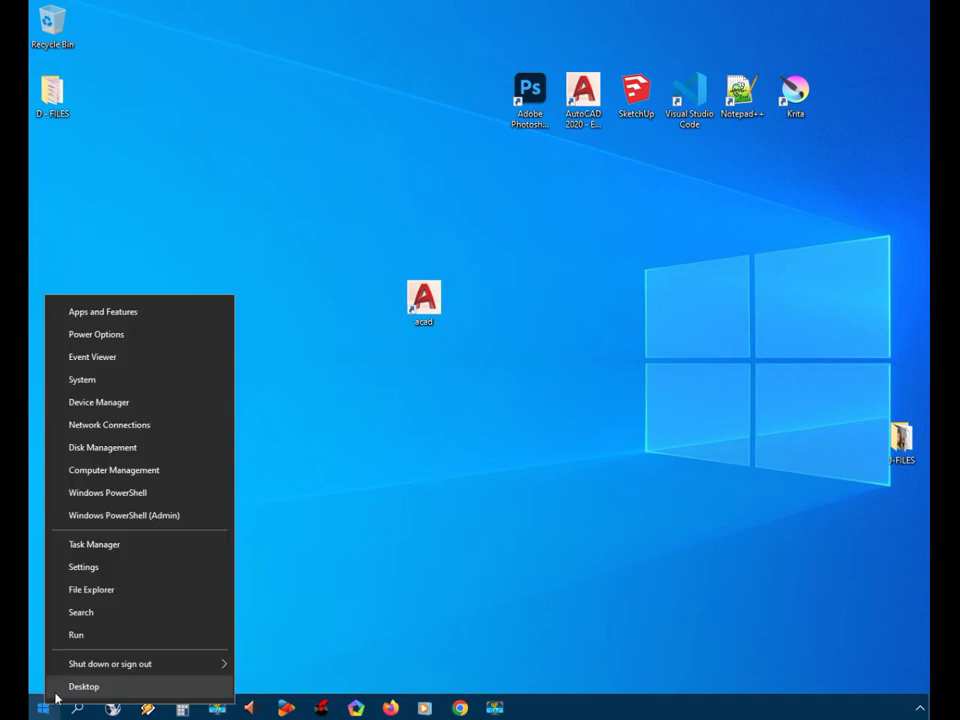
pyautogui.click(81, 639)
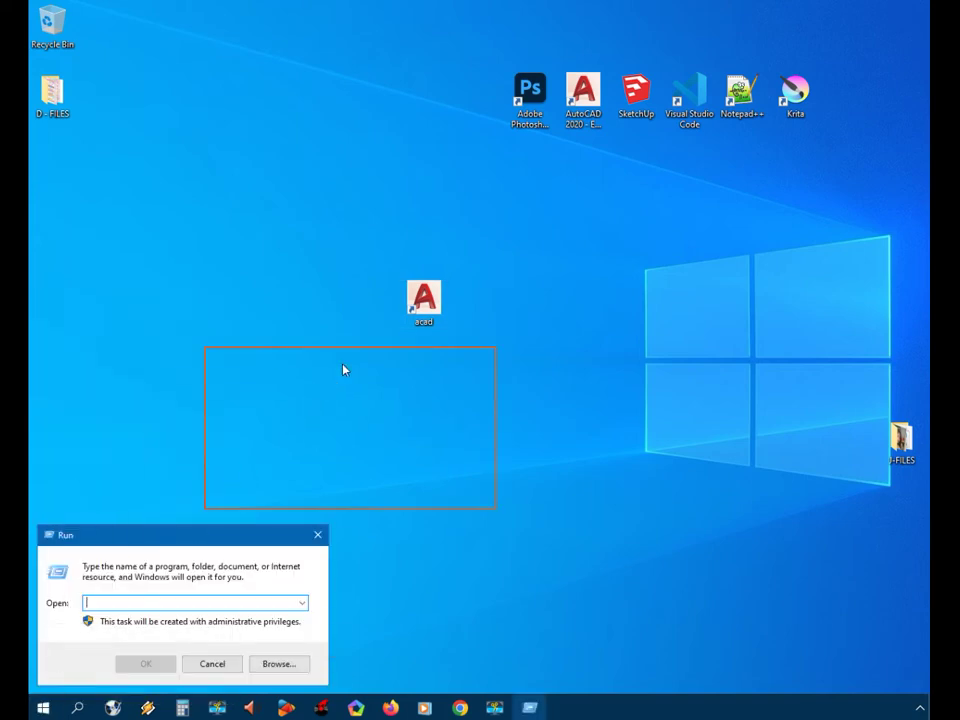
pyautogui.write('c')
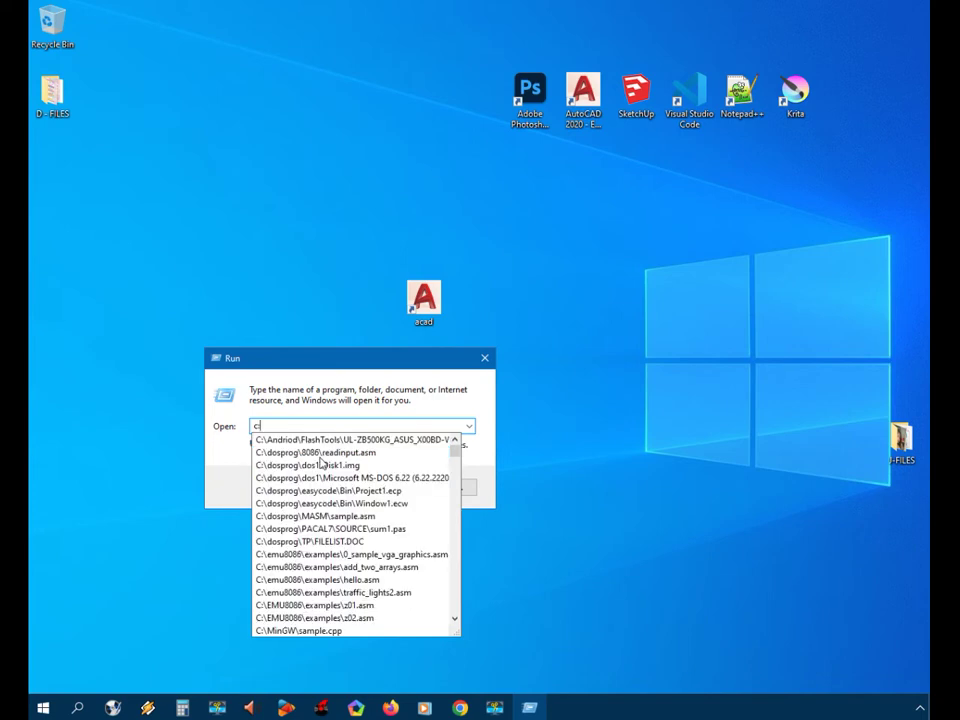
pyautogui.write(':\\')
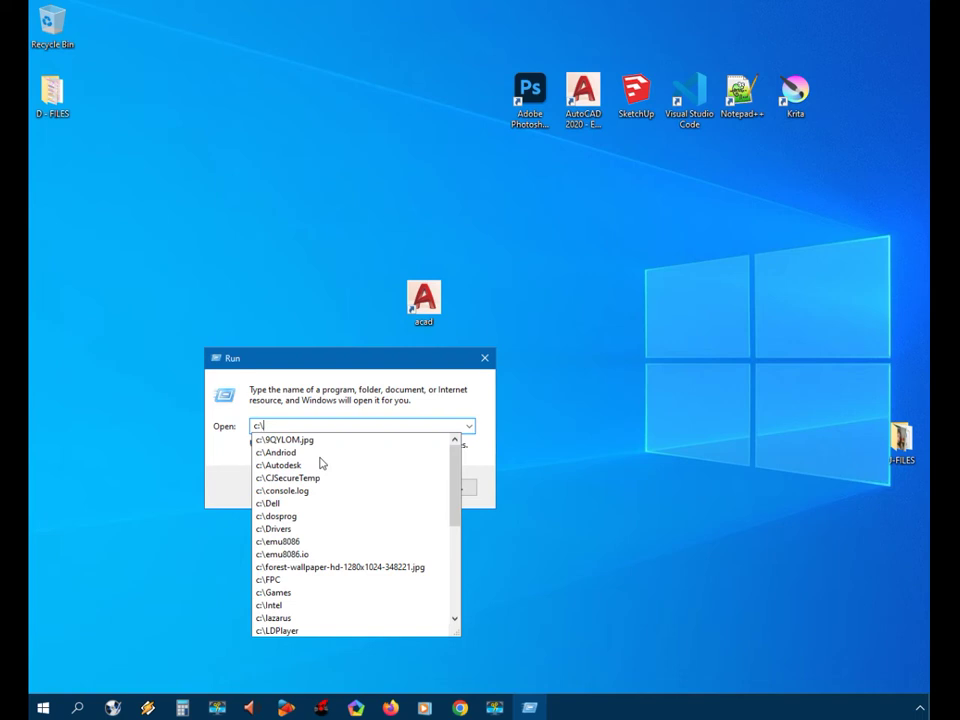
pyautogui.write('windo')
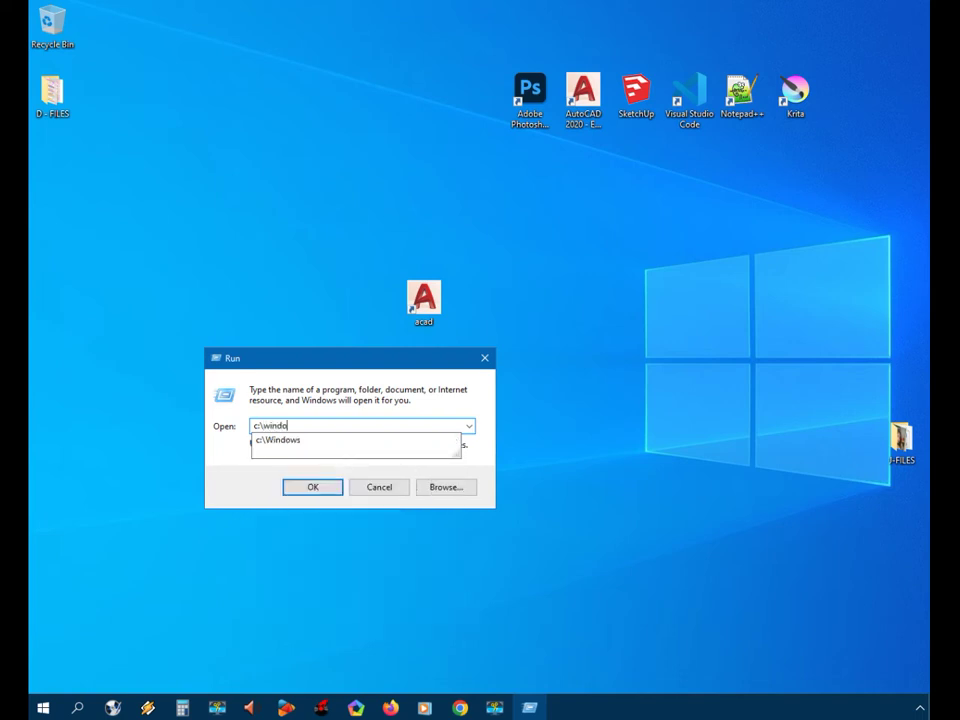
pyautogui.write('ws')
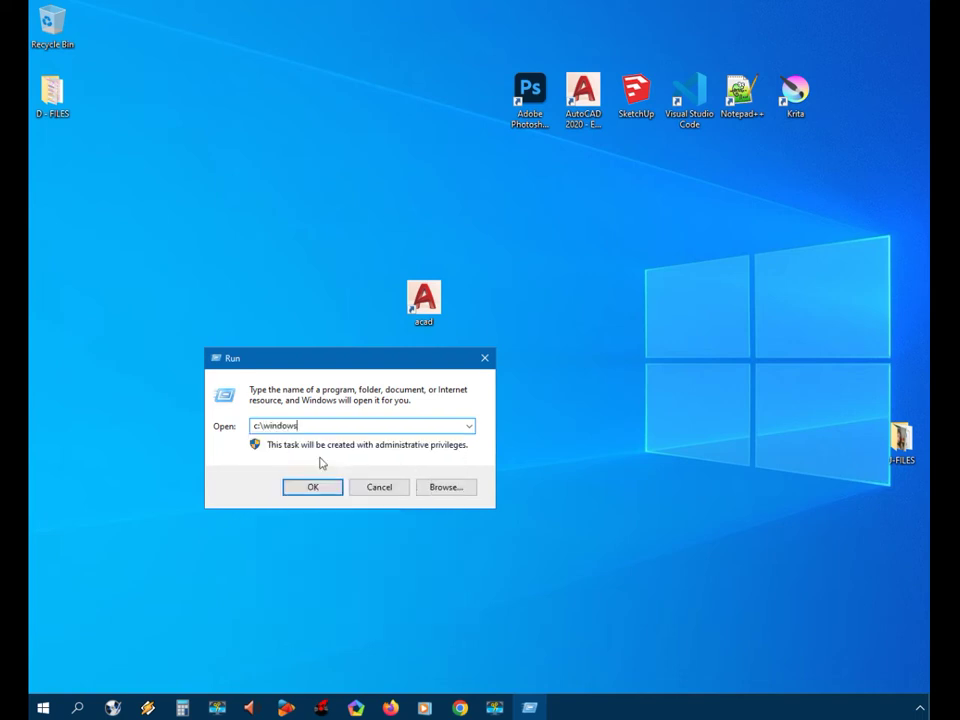
pyautogui.press('Return')
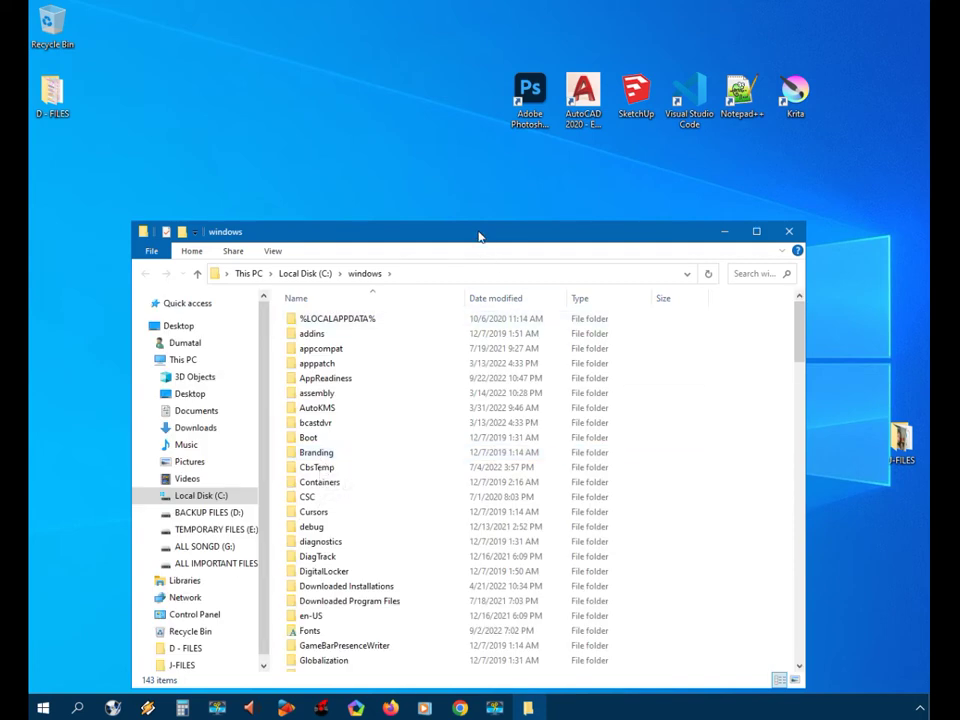
# Reposition the folder window and cut the acad shortcut from the desktop
pyautogui.moveTo(479, 237); pyautogui.dragTo(469, 332)
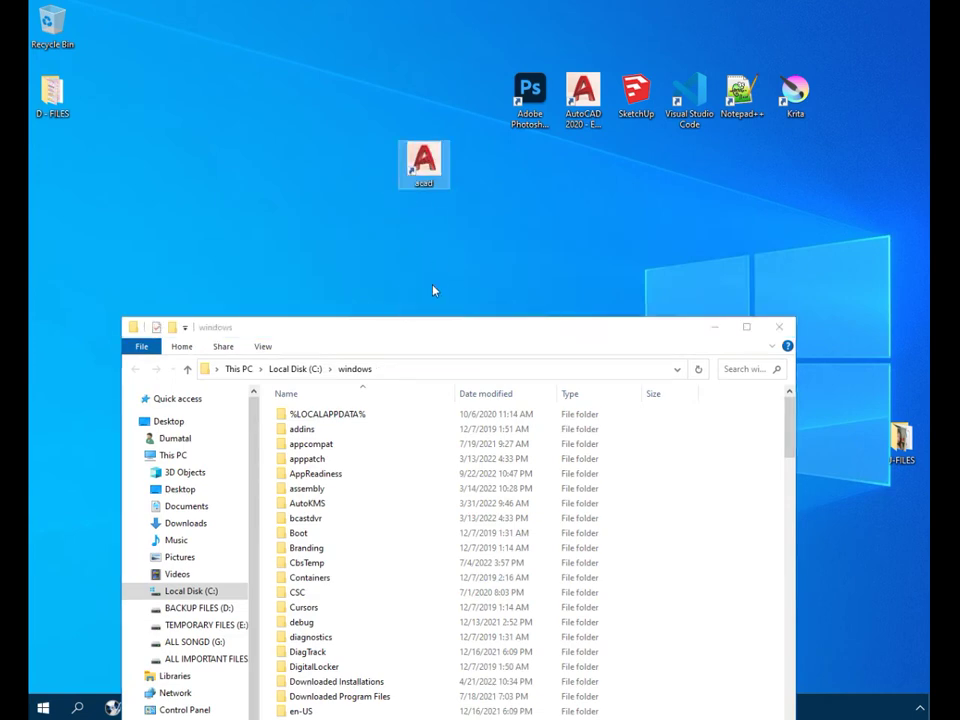
pyautogui.moveTo(435, 336); pyautogui.dragTo(419, 229)
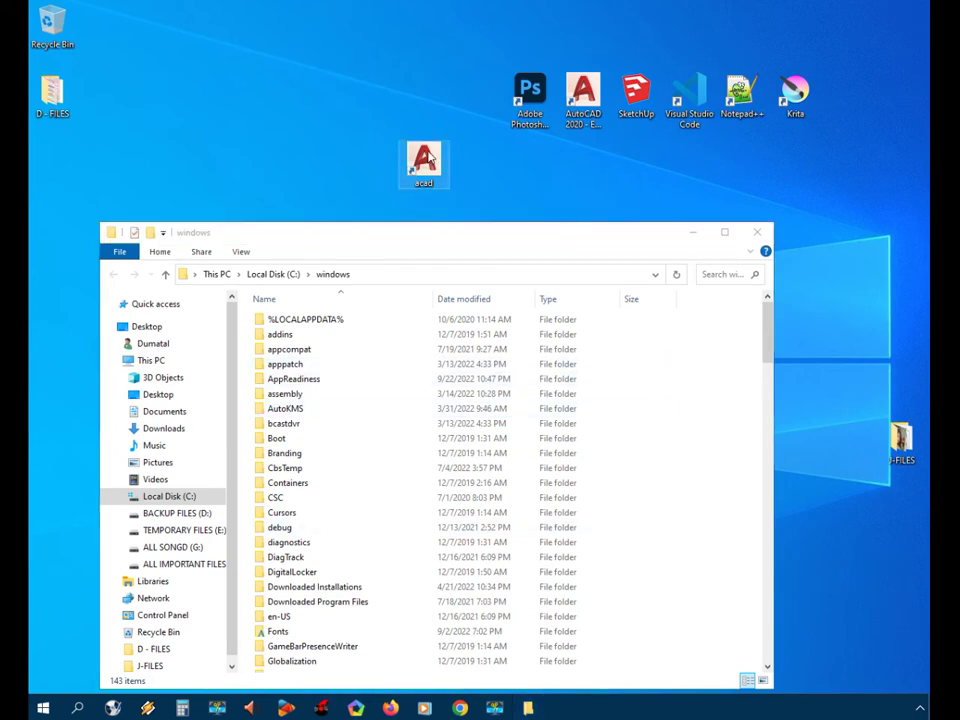
pyautogui.rightClick(430, 161)
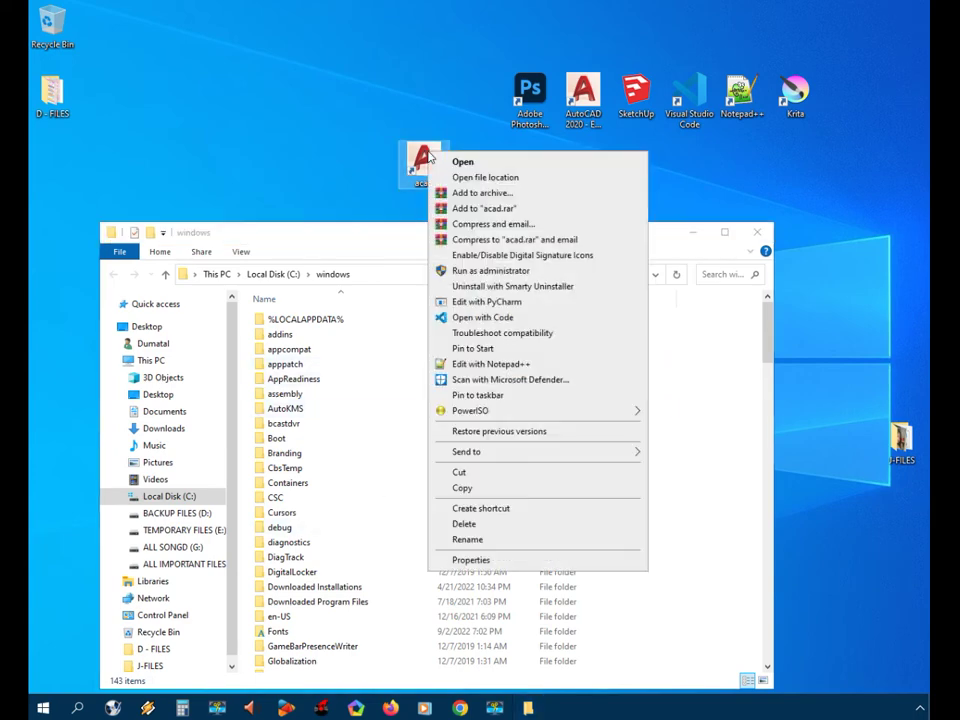
pyautogui.click(458, 473)
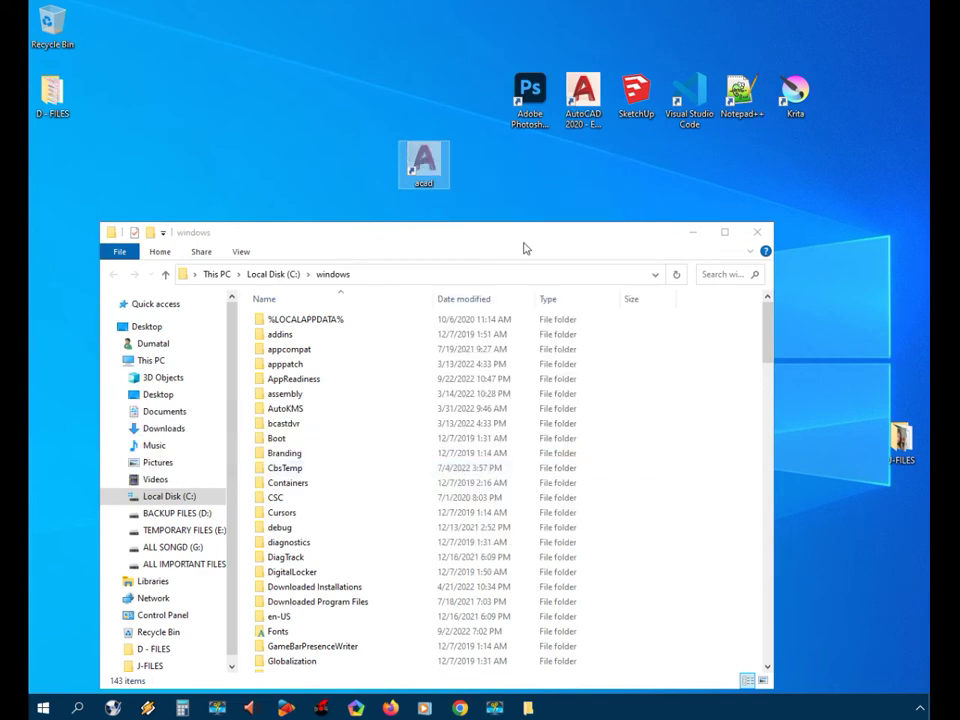
# Paste the acad shortcut into the maximized C:\windows folder, then close Explorer
pyautogui.moveTo(525, 248); pyautogui.dragTo(502, 129)
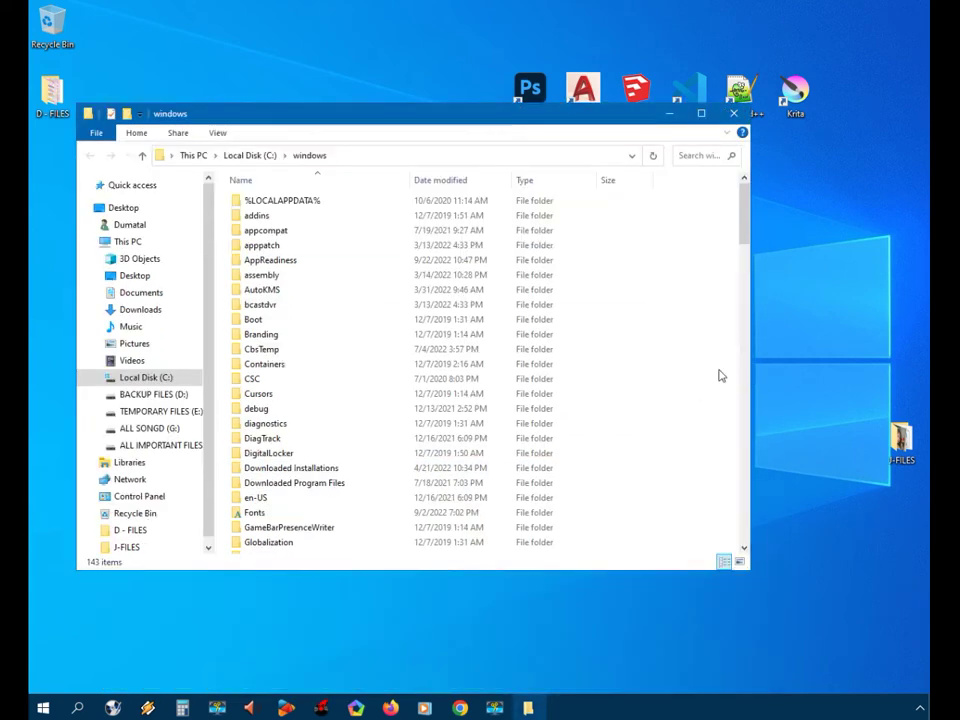
pyautogui.click(701, 113)
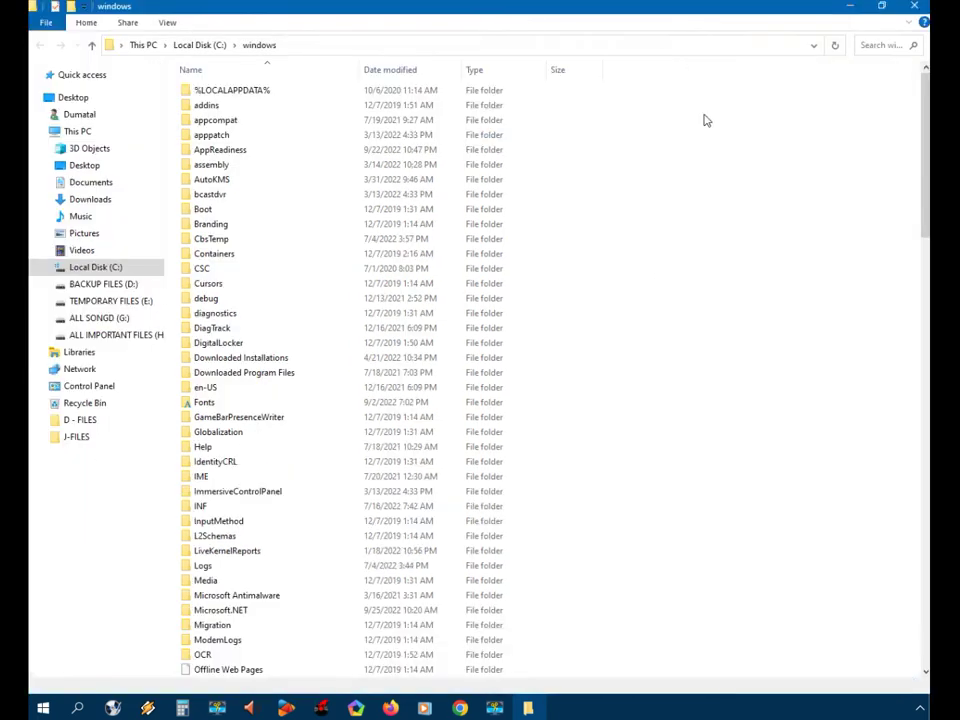
pyautogui.rightClick(757, 322)
pyautogui.click(774, 394)
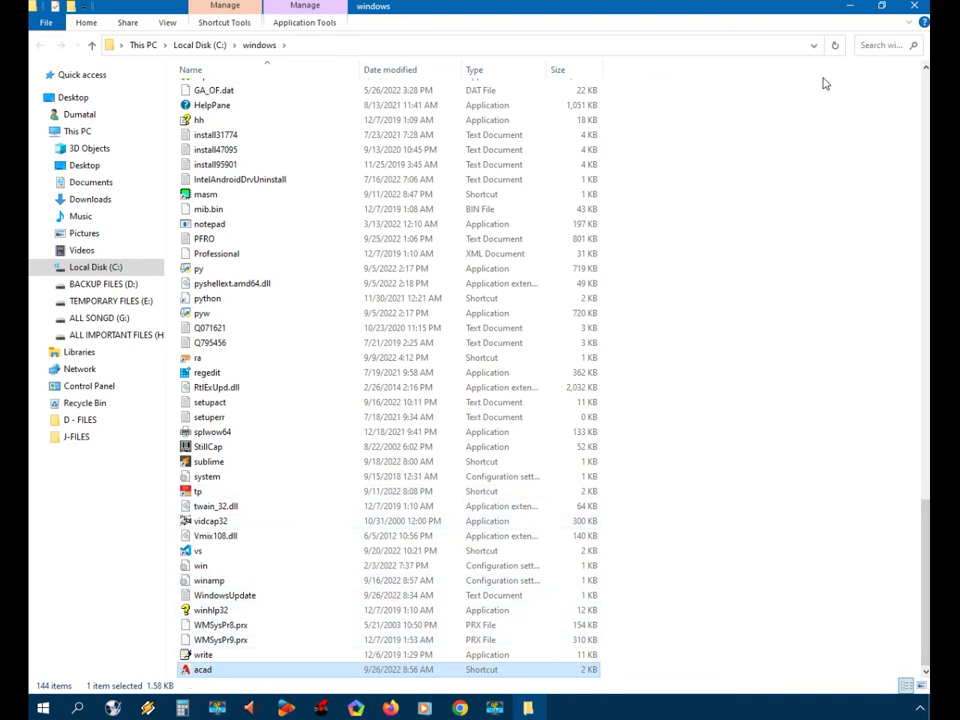
pyautogui.click(916, 8)
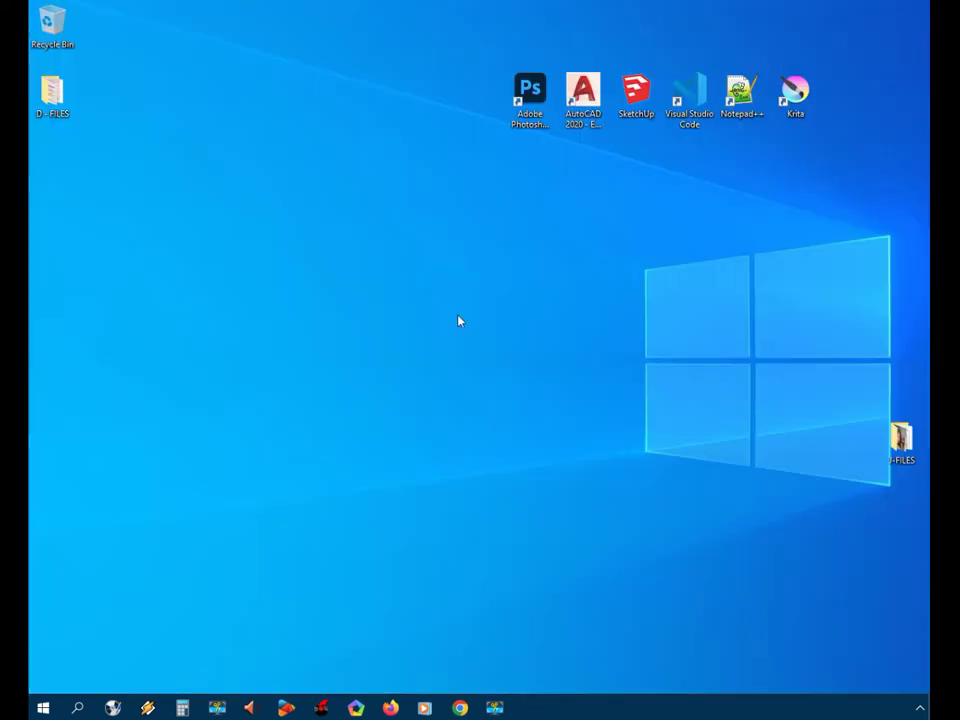
# Run acad from the Run dialog to launch AutoCAD 2020
pyautogui.rightClick(43, 708)
pyautogui.click(67, 641)
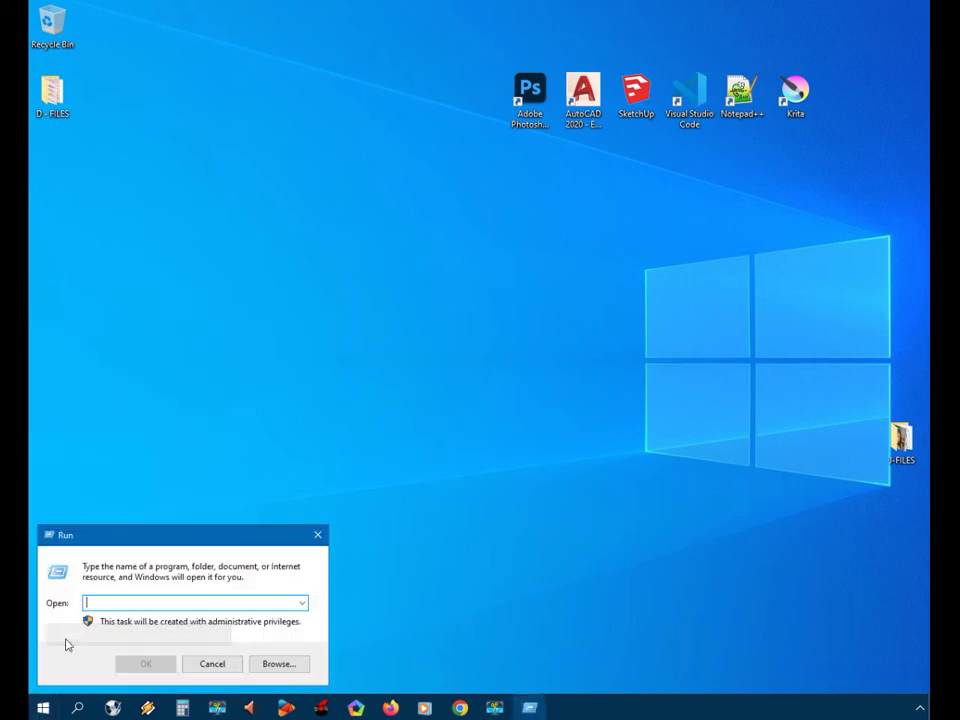
pyautogui.moveTo(235, 348); pyautogui.dragTo(236, 349)
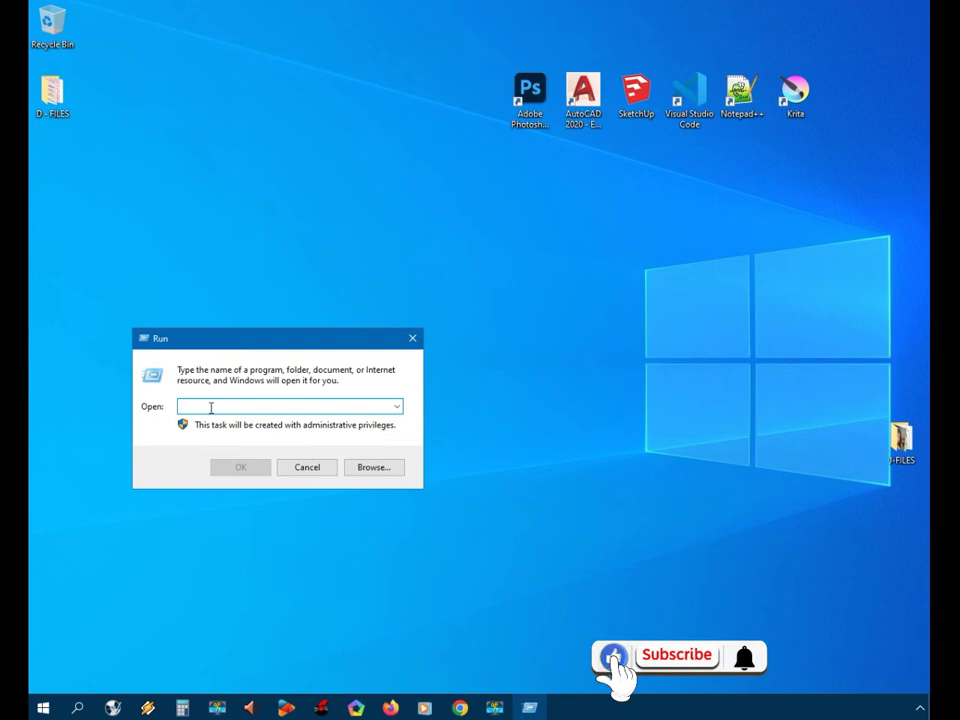
pyautogui.write('acad')
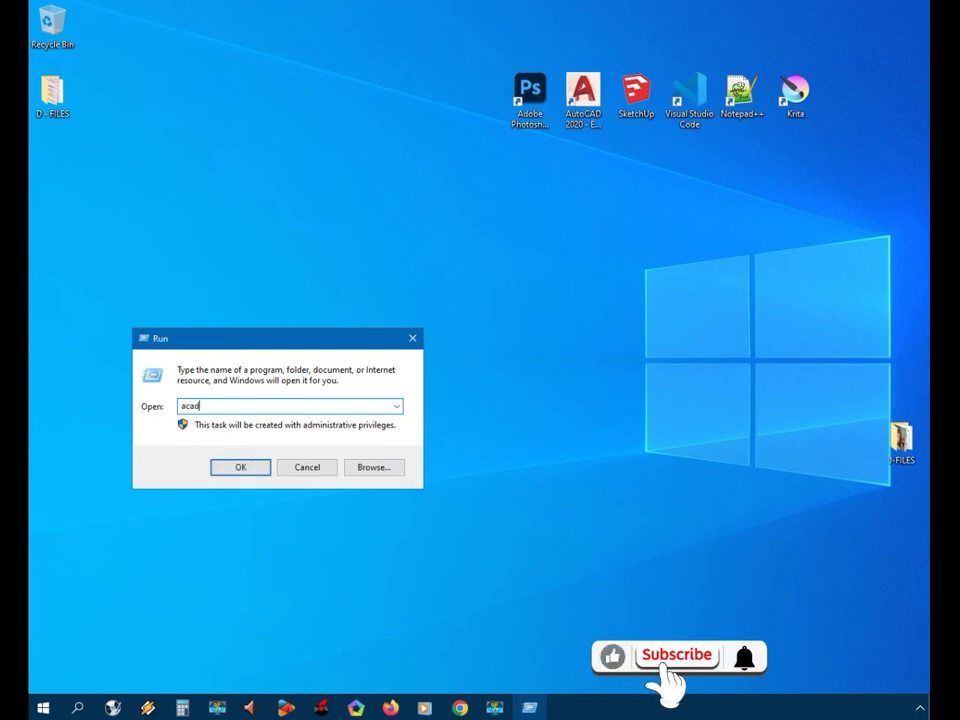
pyautogui.press('Return')
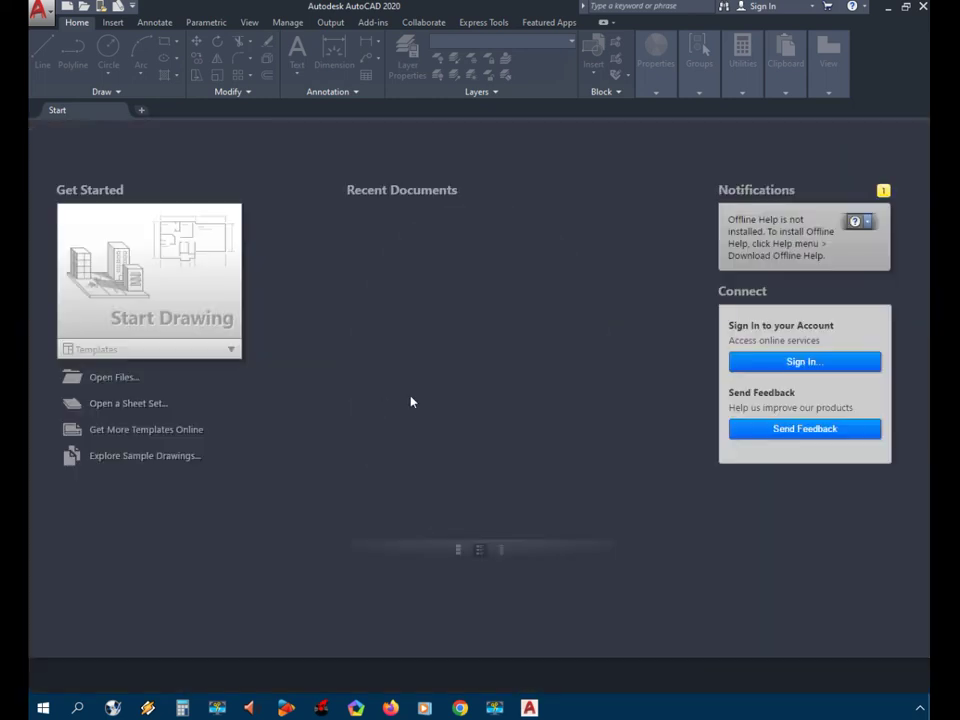
# Start a blank Drawing1, then exit AutoCAD 2020 from the application menu
pyautogui.click(150, 272)
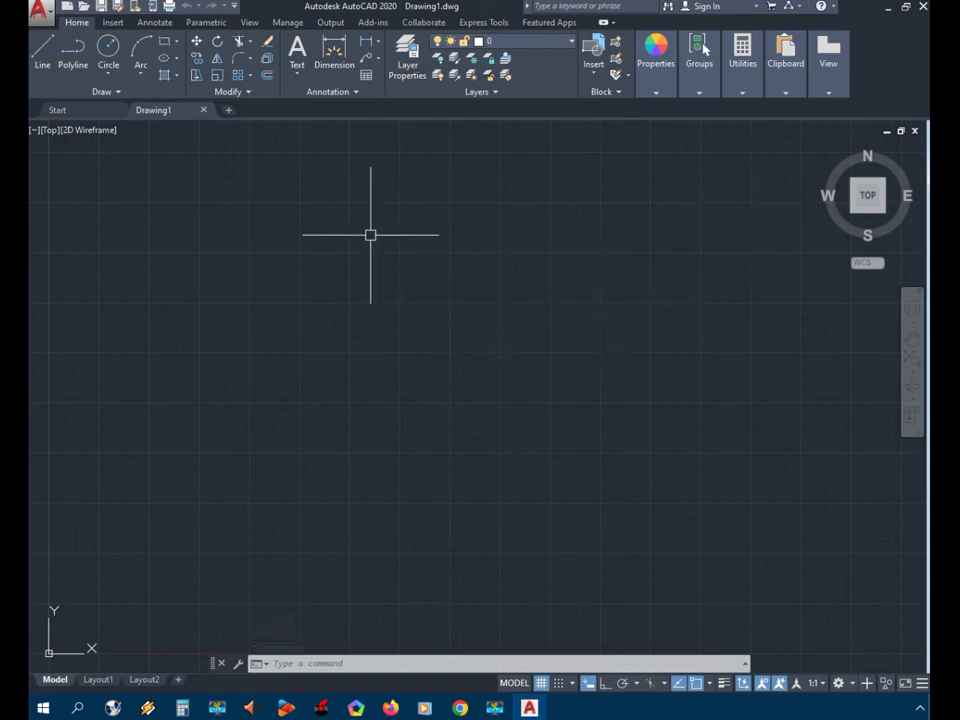
pyautogui.click(40, 12)
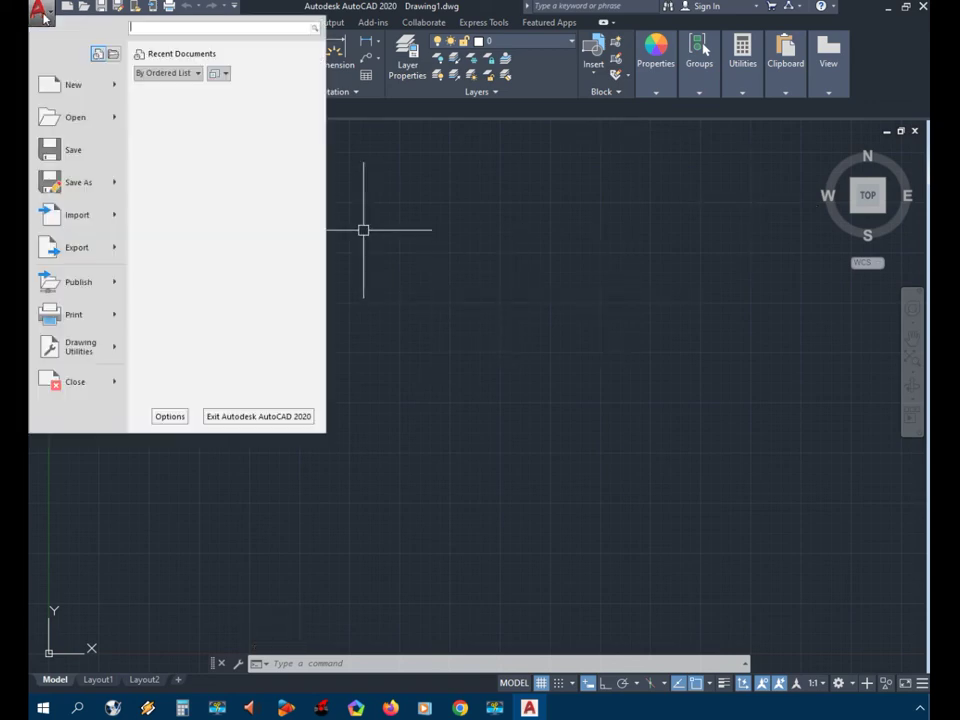
pyautogui.click(238, 417)
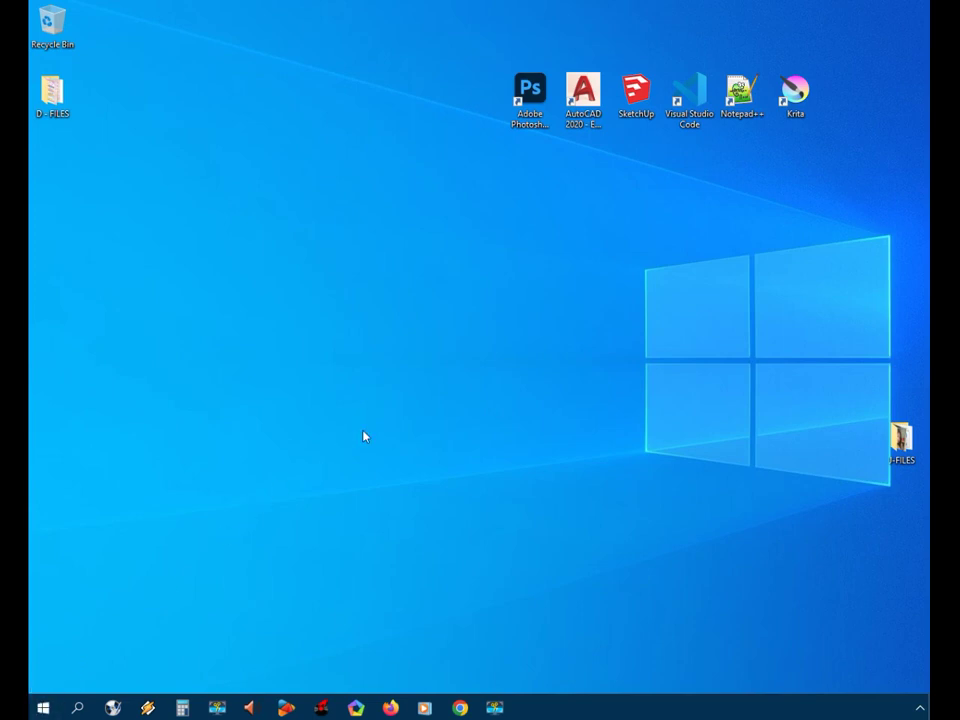
# Relaunch AutoCAD 2020 by running acad from the Win+R dialog
pyautogui.press('super+r')
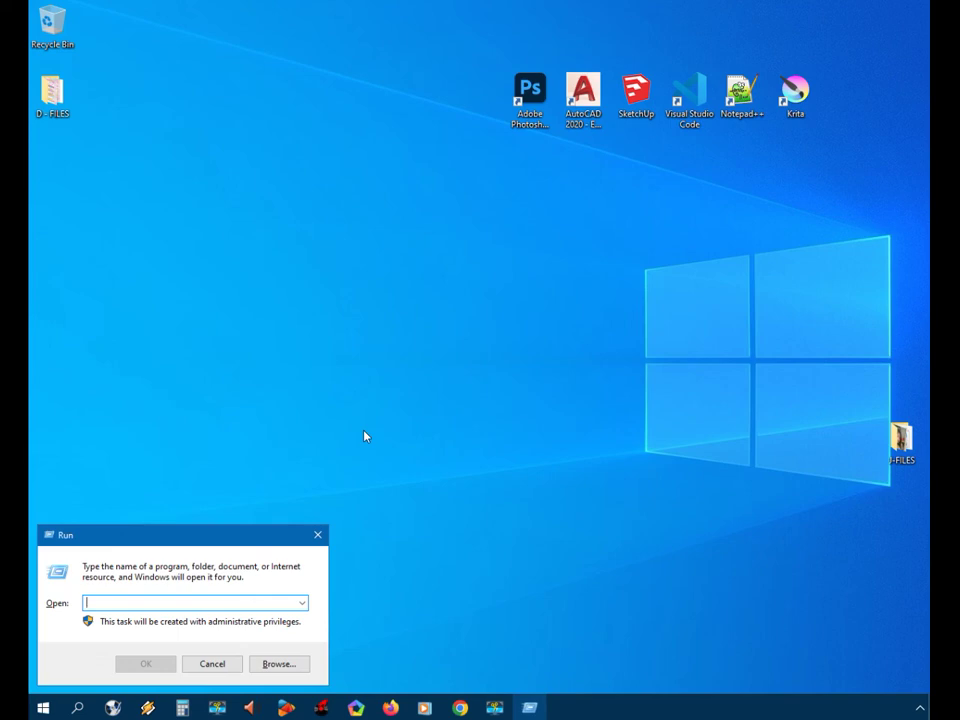
pyautogui.write('acad')
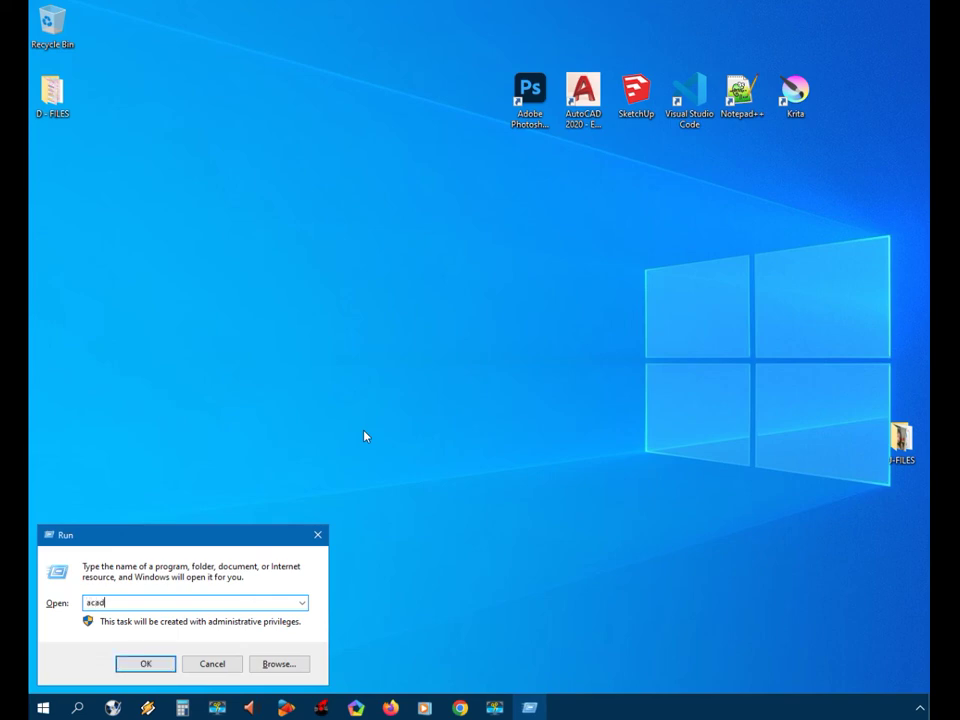
pyautogui.press('Return')
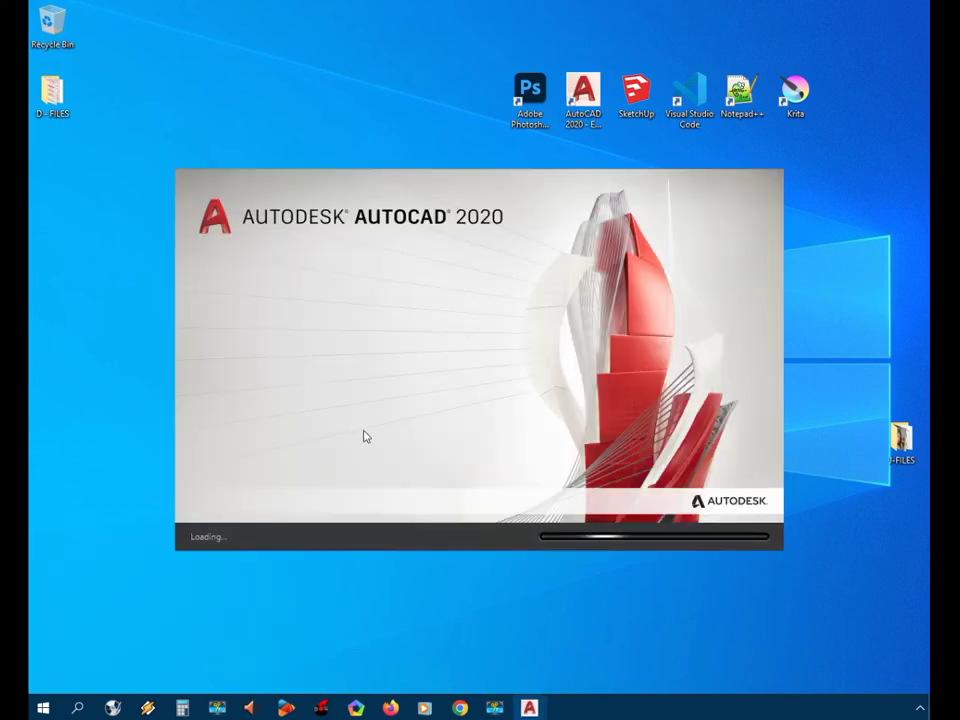